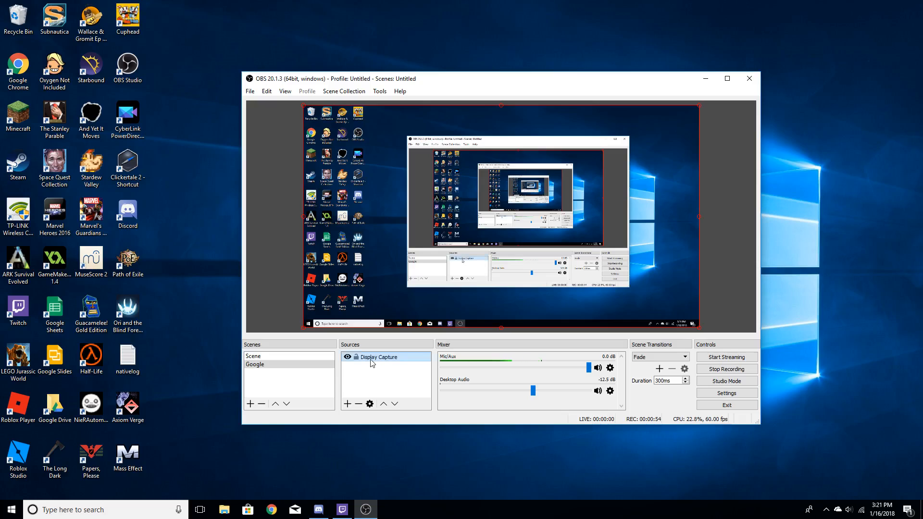
Step: Review the properties of the Display Capture source and close them without changing anything
double_click(371, 363)
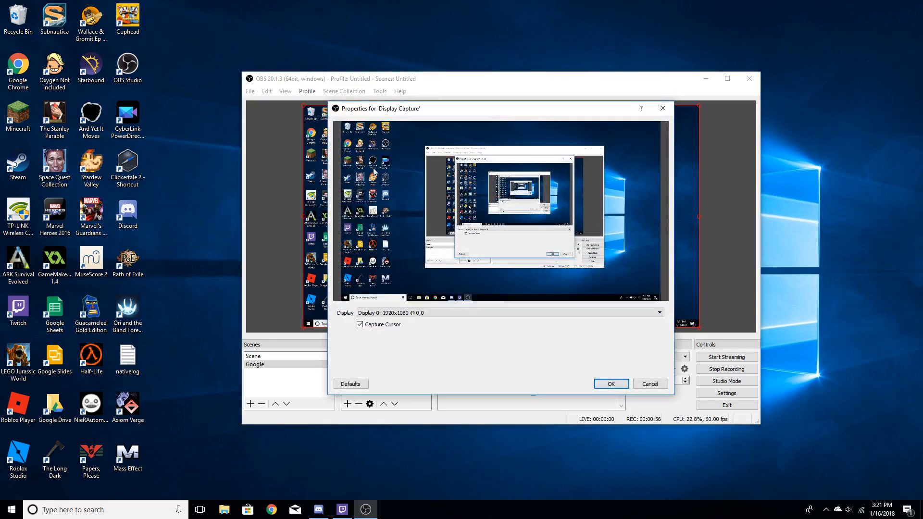
left_click_drag(447, 112, 412, 144)
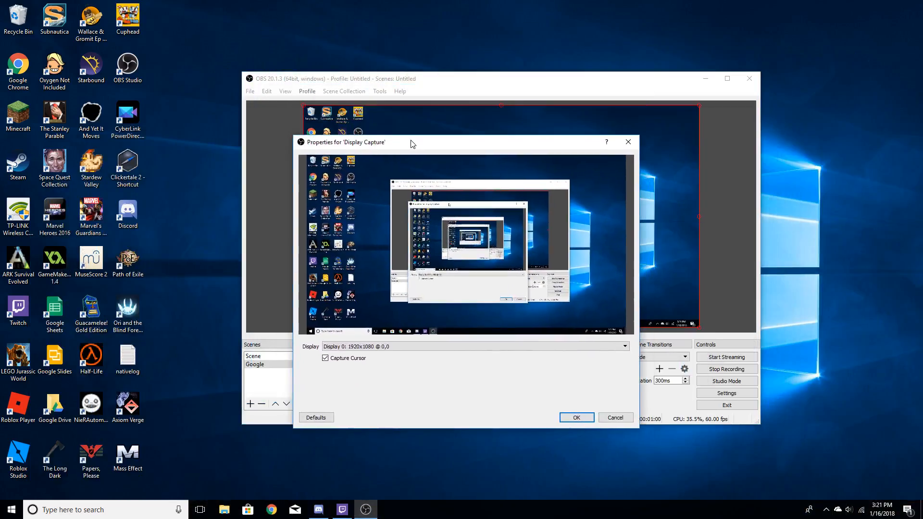
left_click(628, 141)
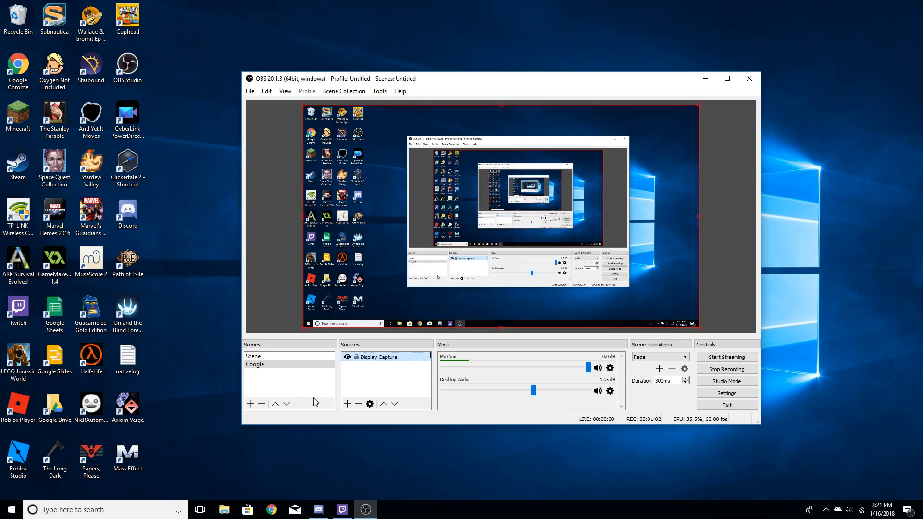
Step: Launch Minecraft through its launcher and dismiss the unfinished new Game Capture source
left_click(347, 404)
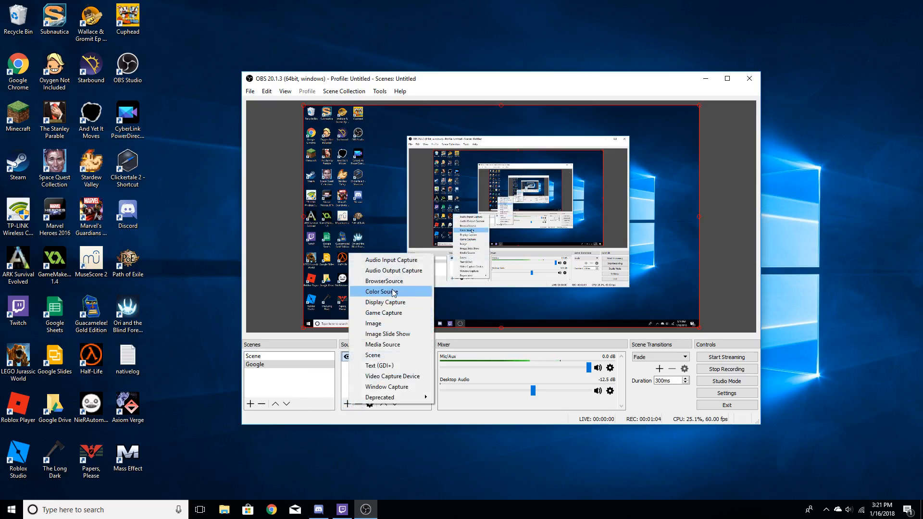
left_click(394, 313)
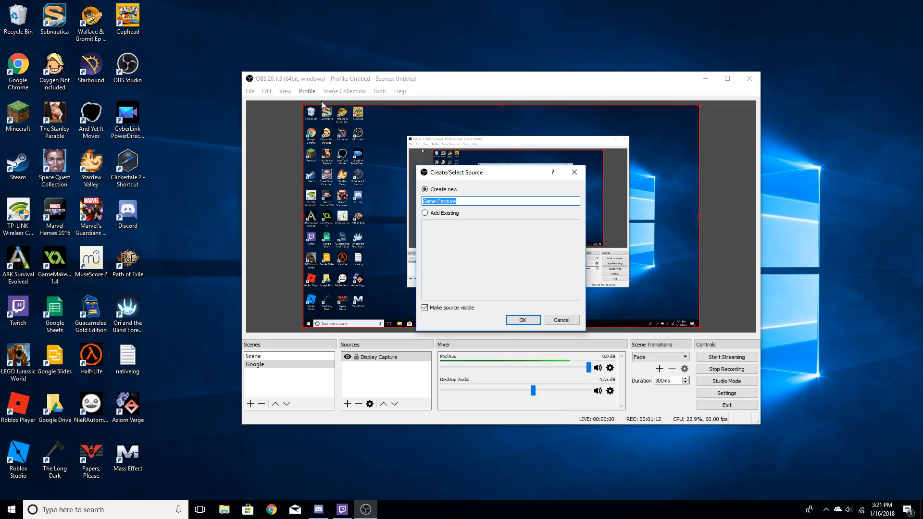
double_click(20, 118)
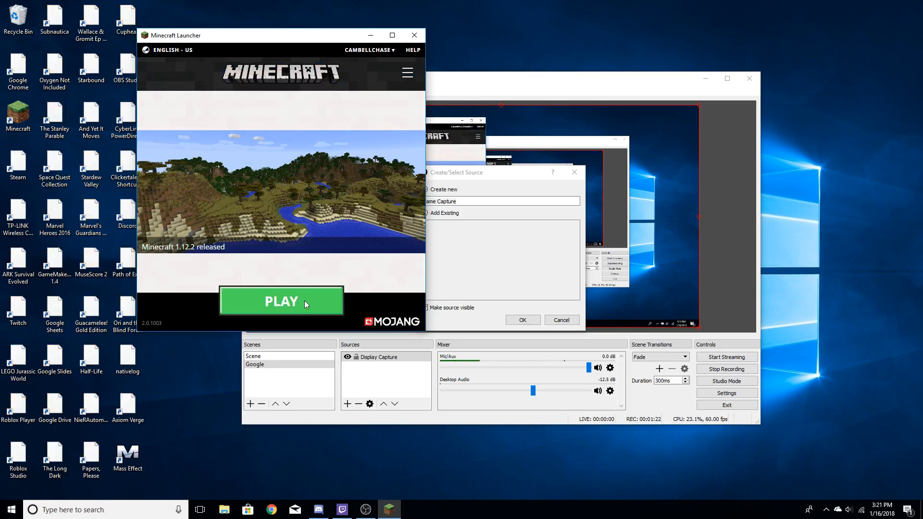
left_click(304, 300)
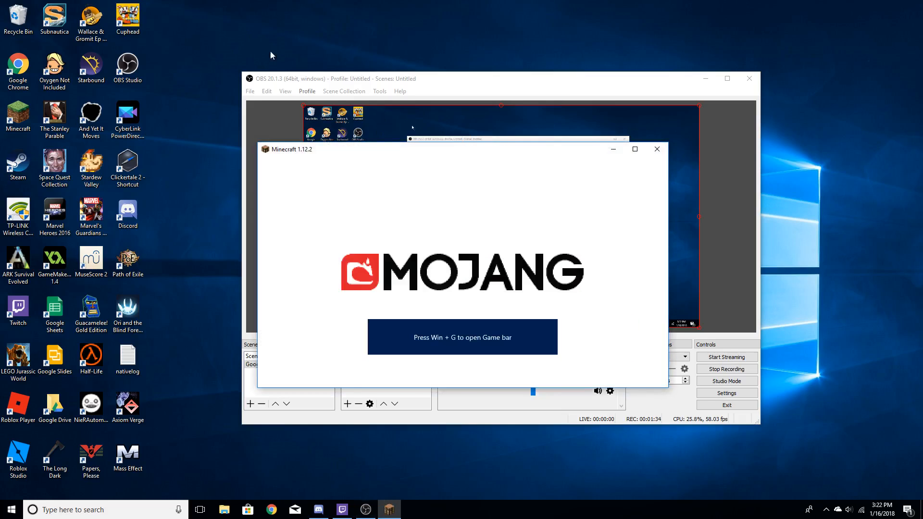
left_click(518, 76)
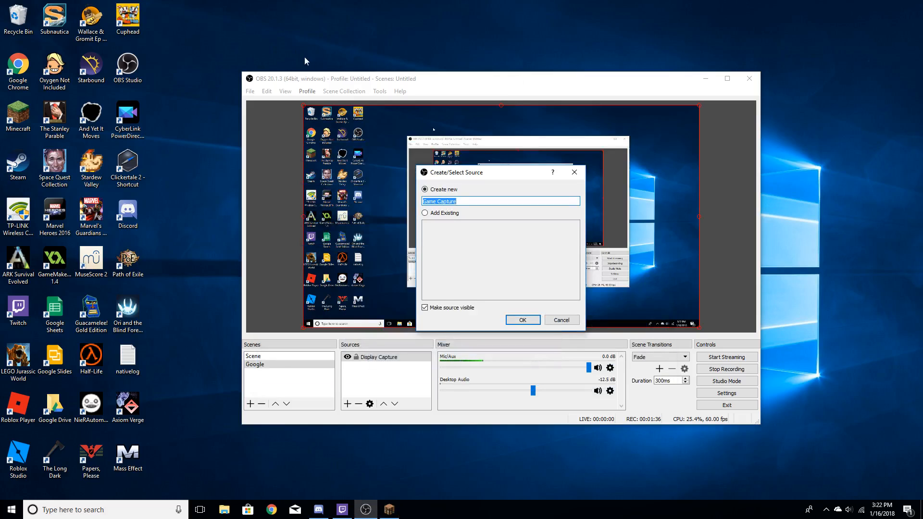
left_click(562, 320)
Step: Add a Game Capture source named ifnvbhfrv to the Google scene, using the mode Capture any fullscreen application
left_click(347, 406)
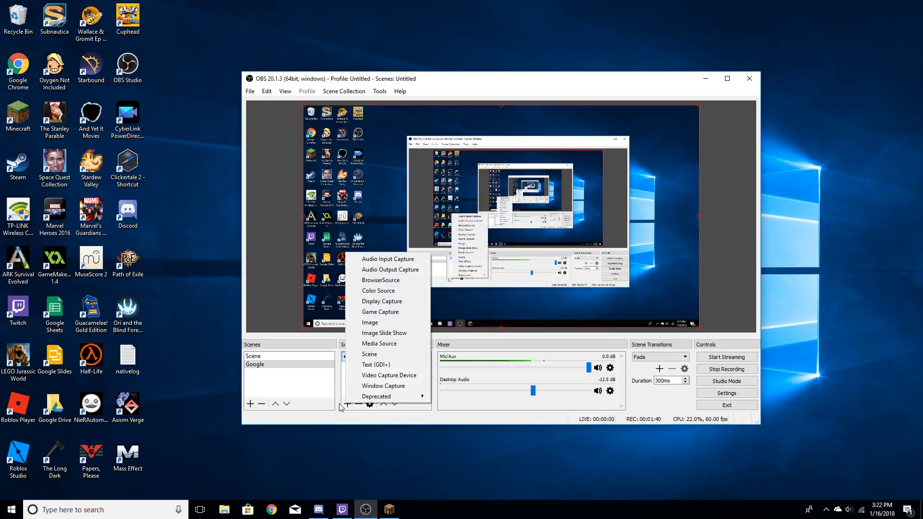
left_click(379, 310)
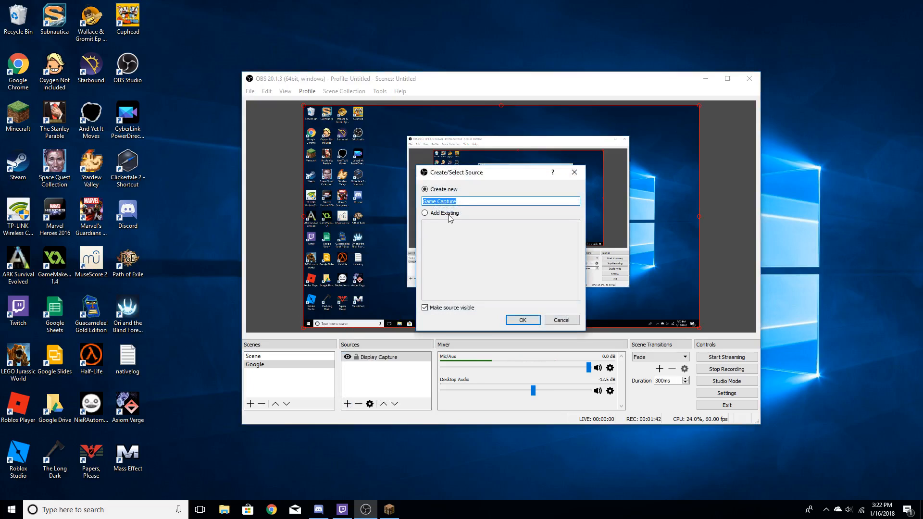
key("BackSpace")
left_click(523, 320)
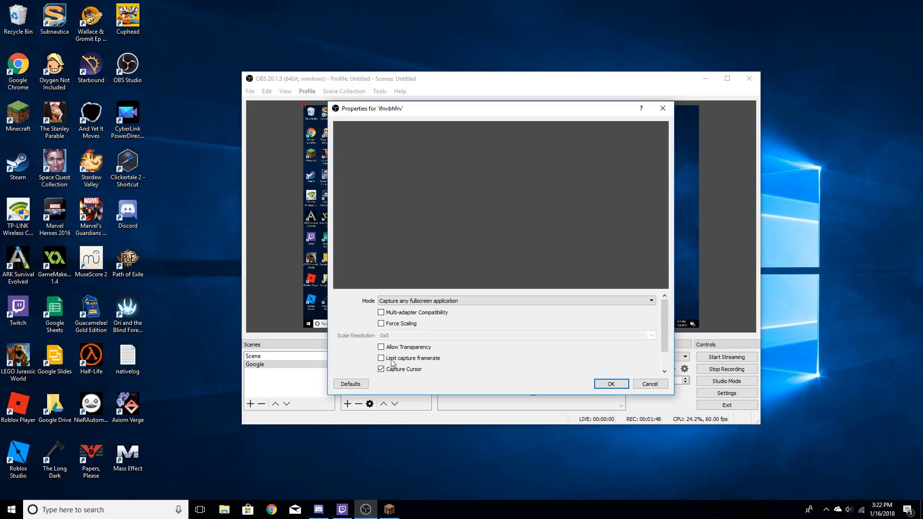
left_click(459, 301)
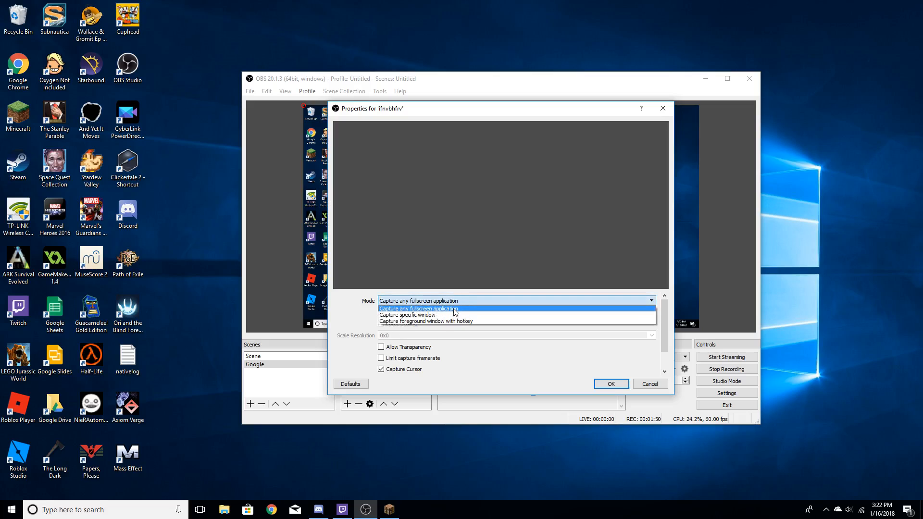
left_click(456, 310)
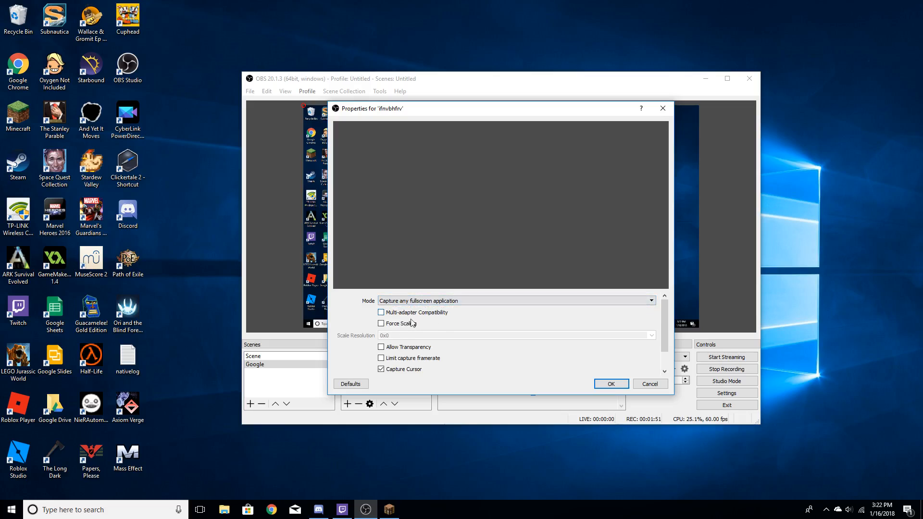
left_click(608, 383)
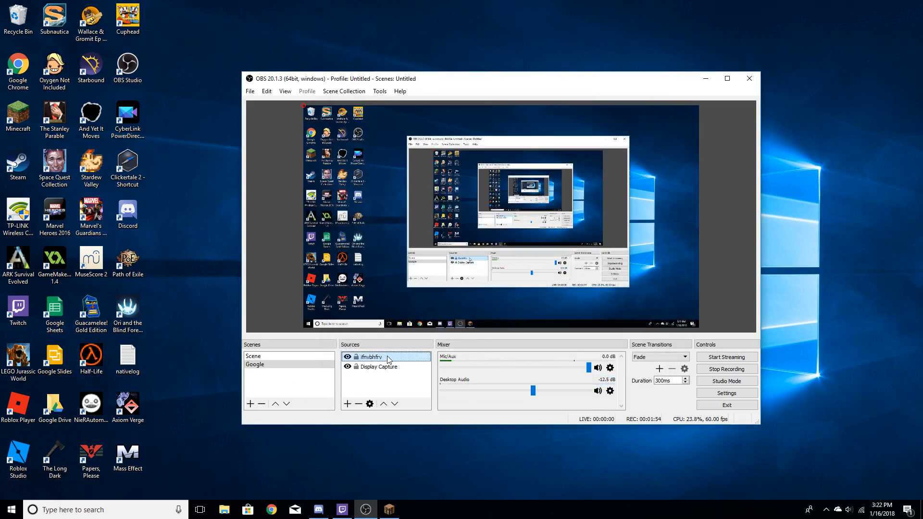
Step: Set the ifnvbhfrv source to Capture specific window and choose [javaw.exe]: Minecraft 1.12.2 as its window
left_click(347, 404)
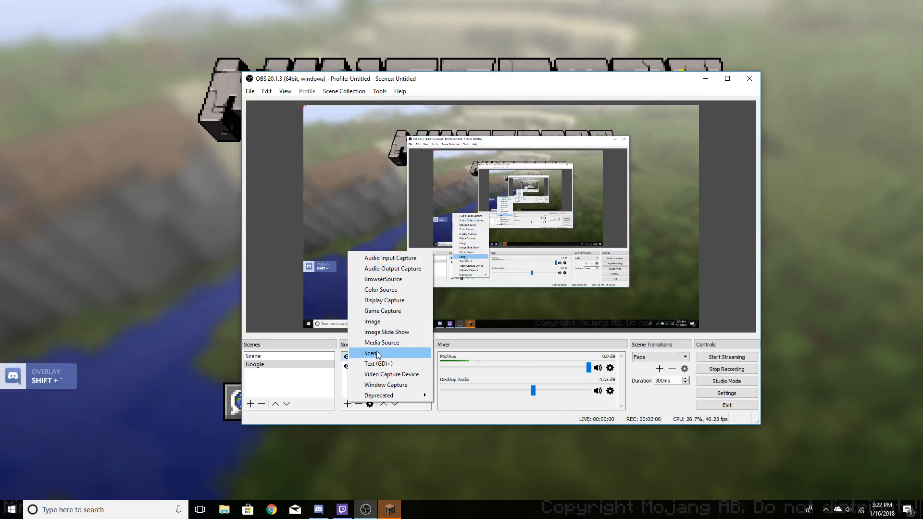
left_click(481, 405)
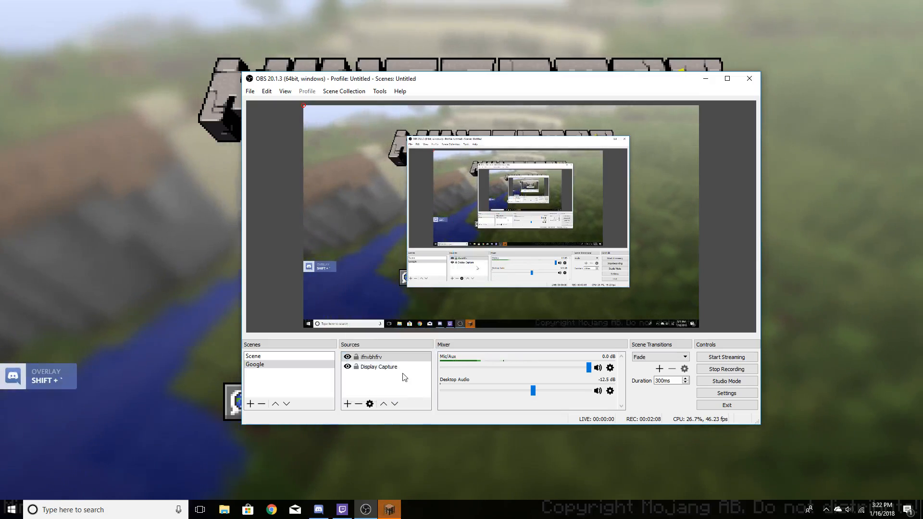
double_click(378, 357)
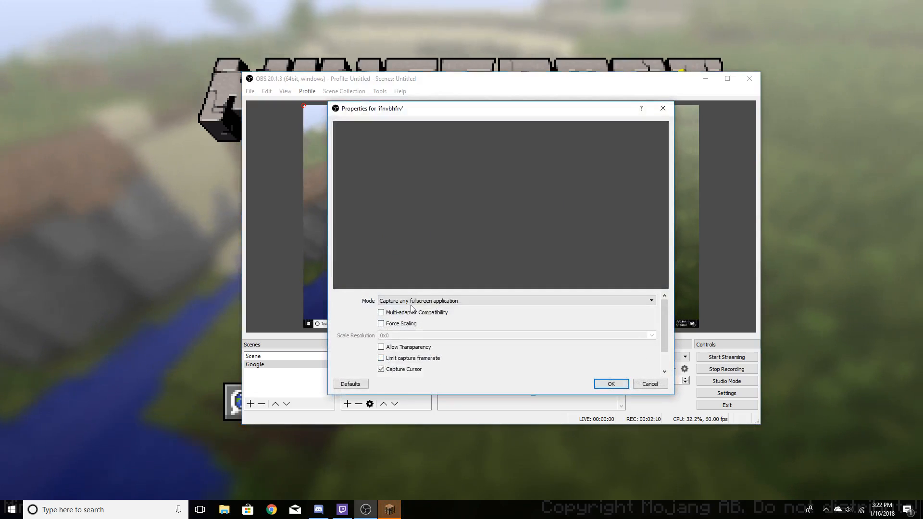
left_click(412, 302)
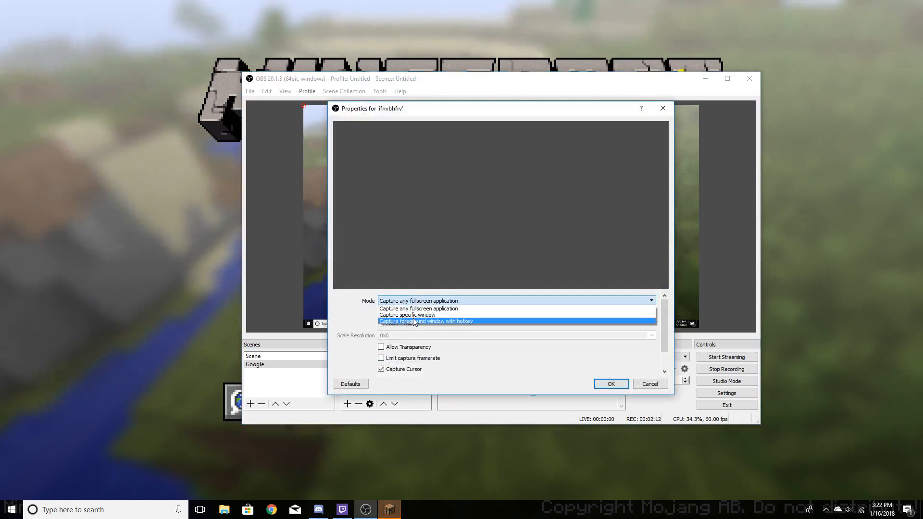
left_click(417, 315)
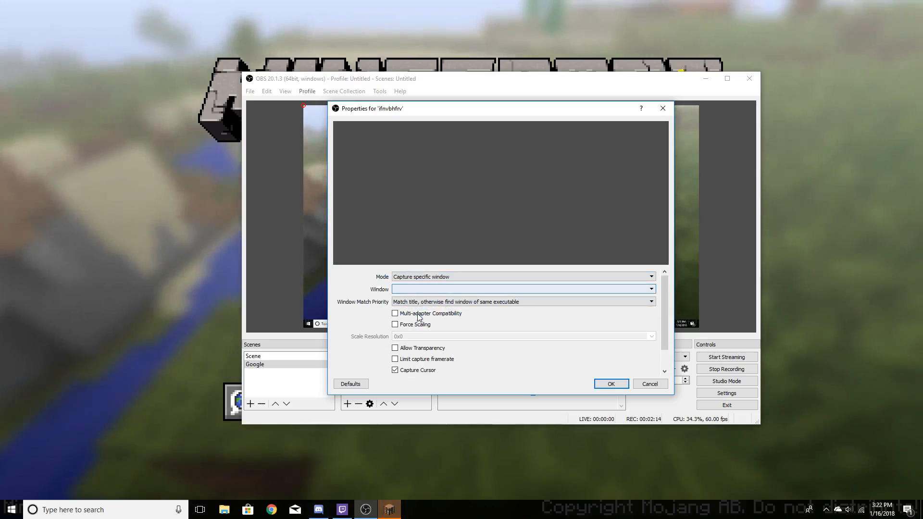
left_click(437, 289)
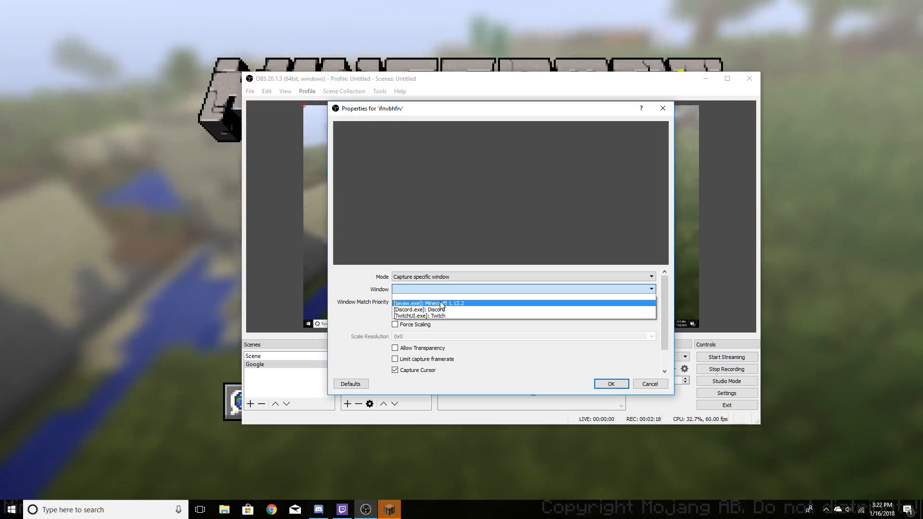
left_click(441, 304)
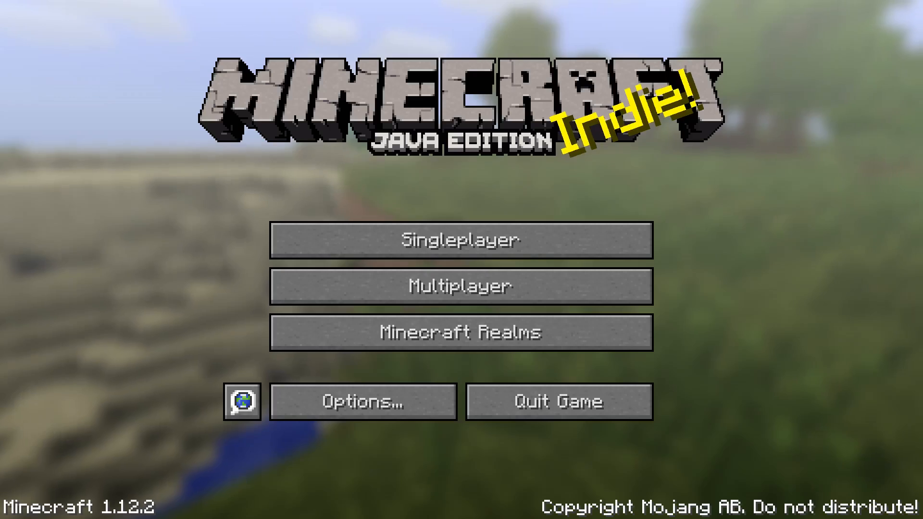
Step: Switch from Minecraft back to OBS, remove the ifnvbhfrv game capture source, and return to the game to close it
key("alt+Tab")
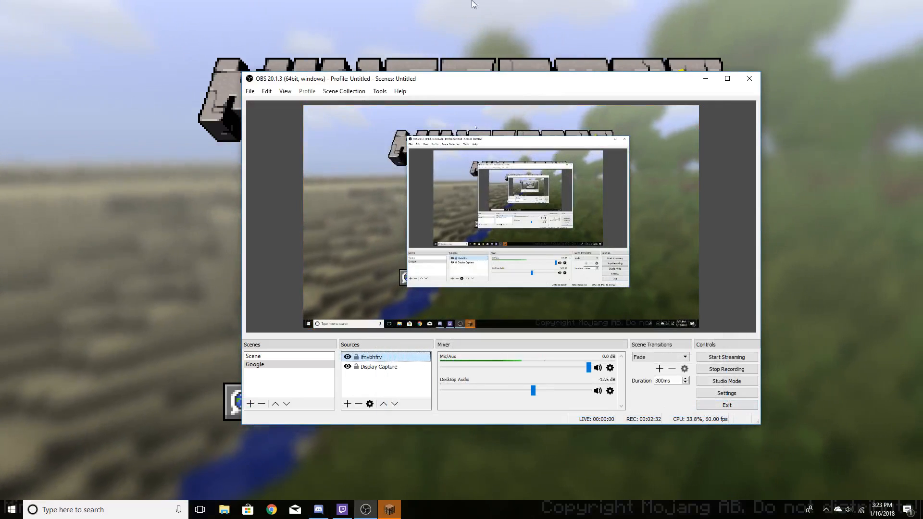
left_click(360, 405)
left_click(518, 271)
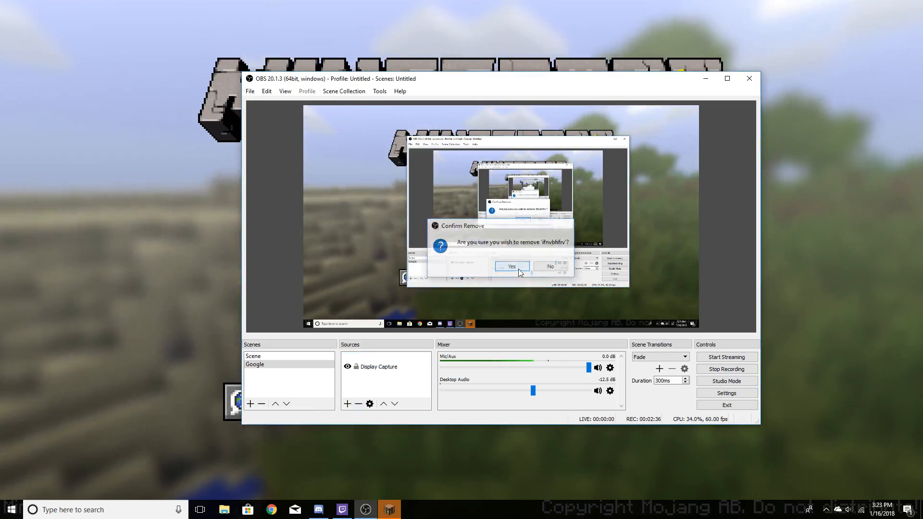
key("alt+Tab")
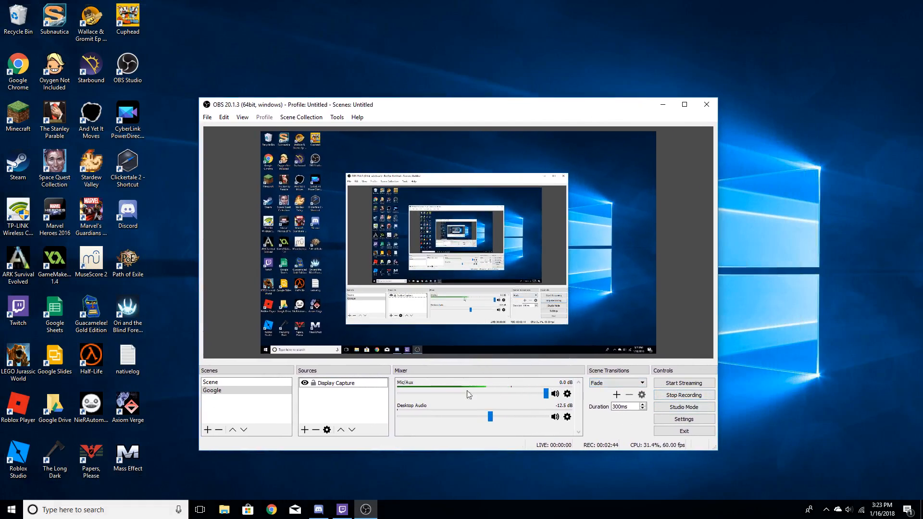
Step: Open the audio settings and set the Desktop Audio Device to Speakers (Realtek High Definition Audio)
left_click(667, 420)
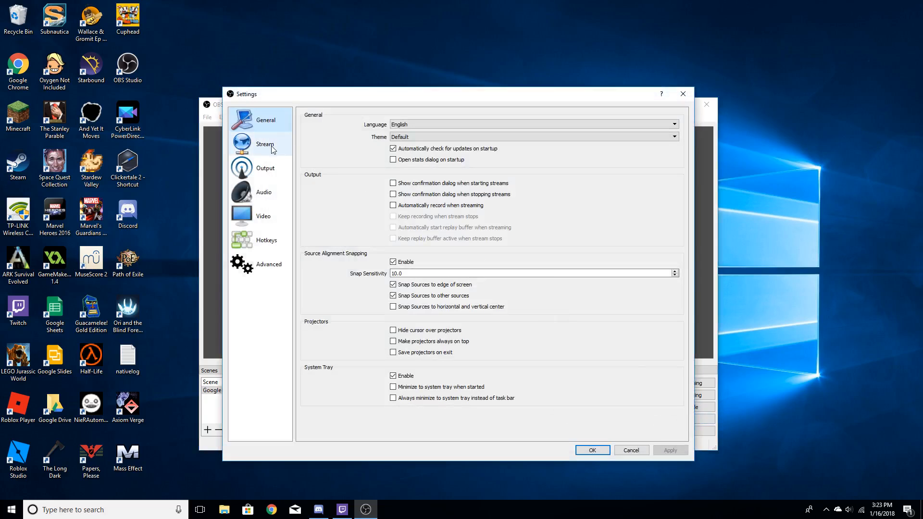
left_click(245, 191)
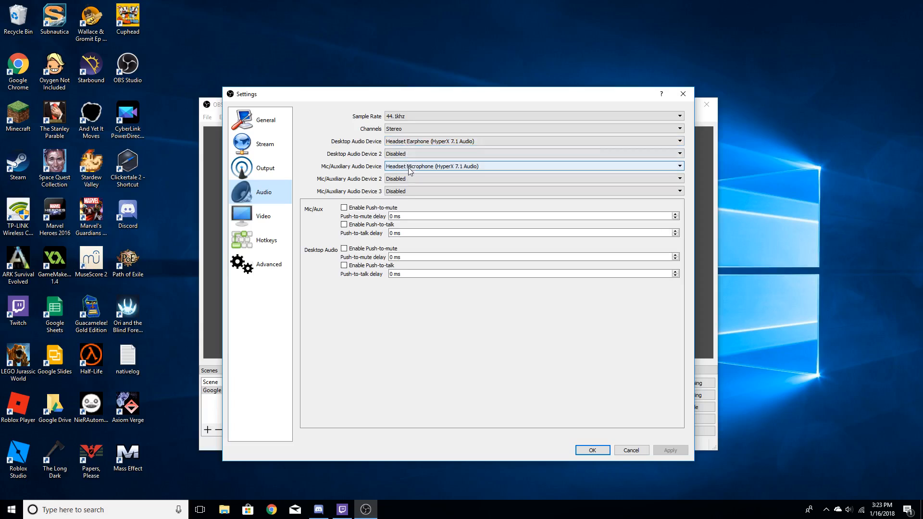
left_click(431, 142)
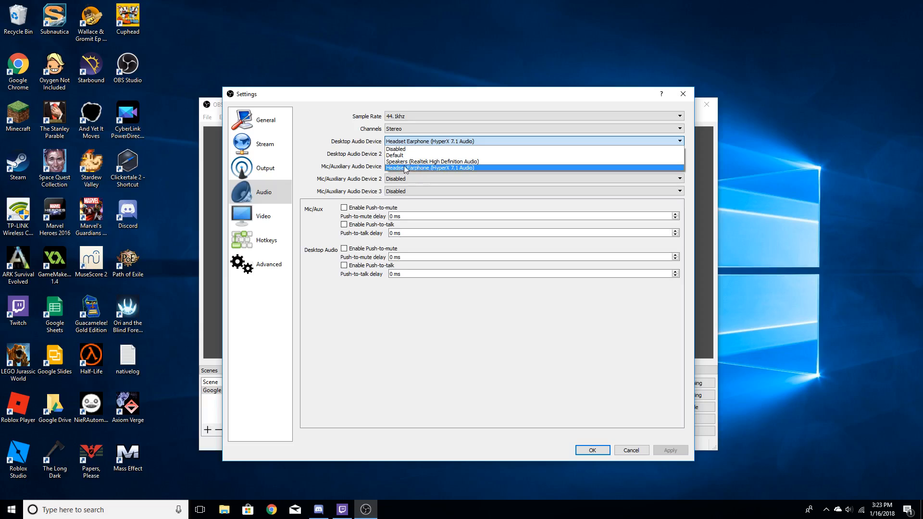
left_click(471, 162)
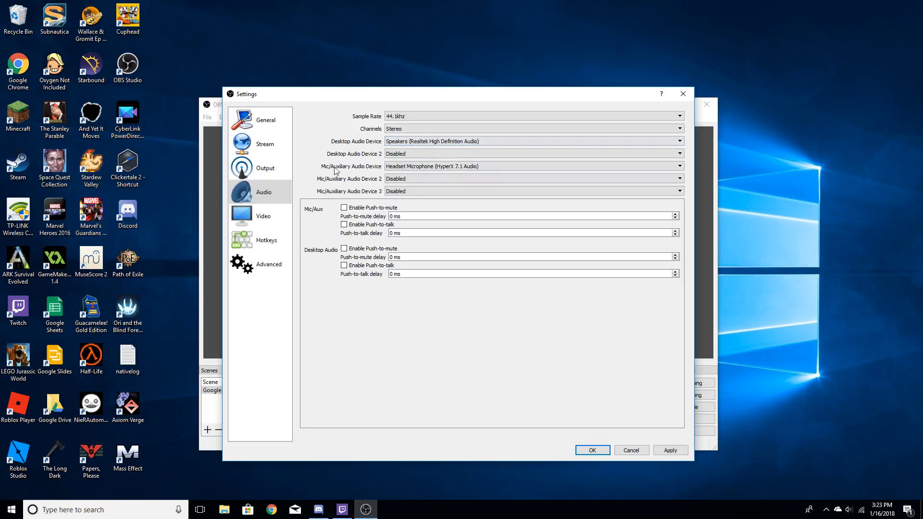
Step: Check the mixer behind the settings window, and set the Desktop Audio Device to Headset Earphone (HyperX 7.1 Audio)
left_click_drag(454, 99, 367, 474)
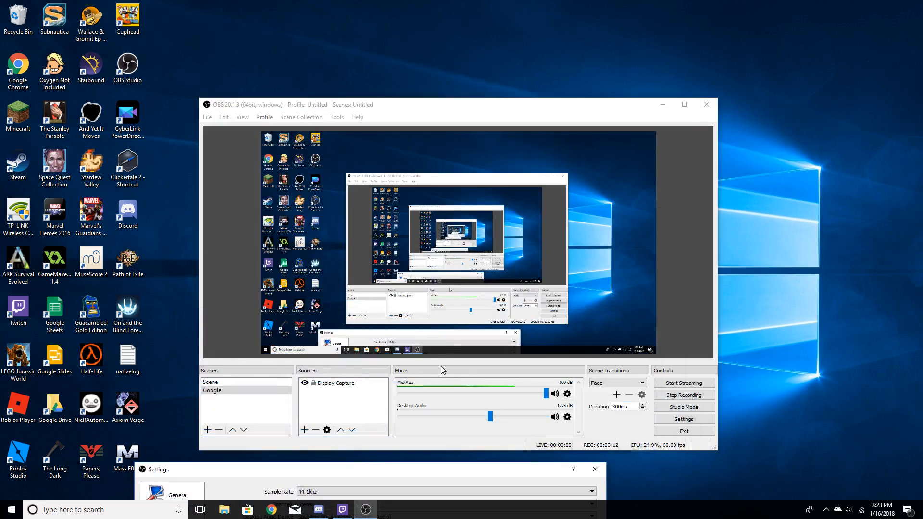
left_click_drag(489, 477, 554, 87)
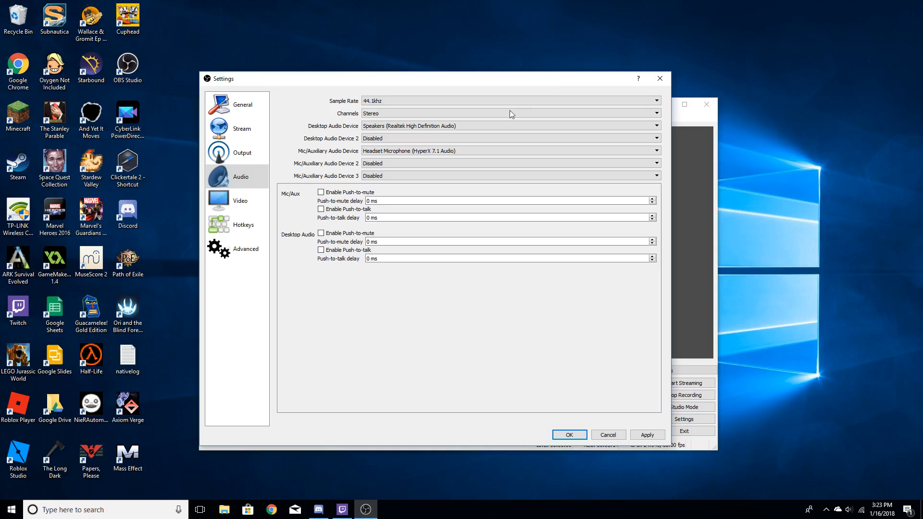
left_click(438, 126)
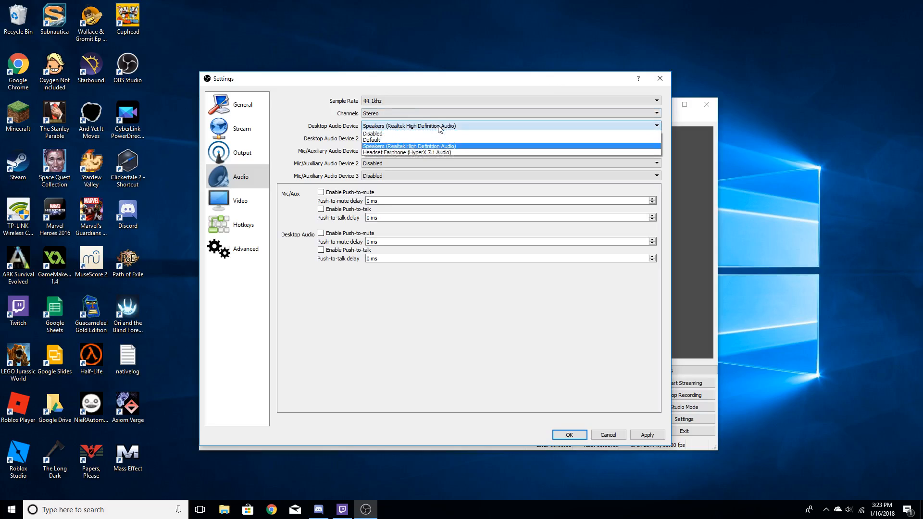
left_click(426, 151)
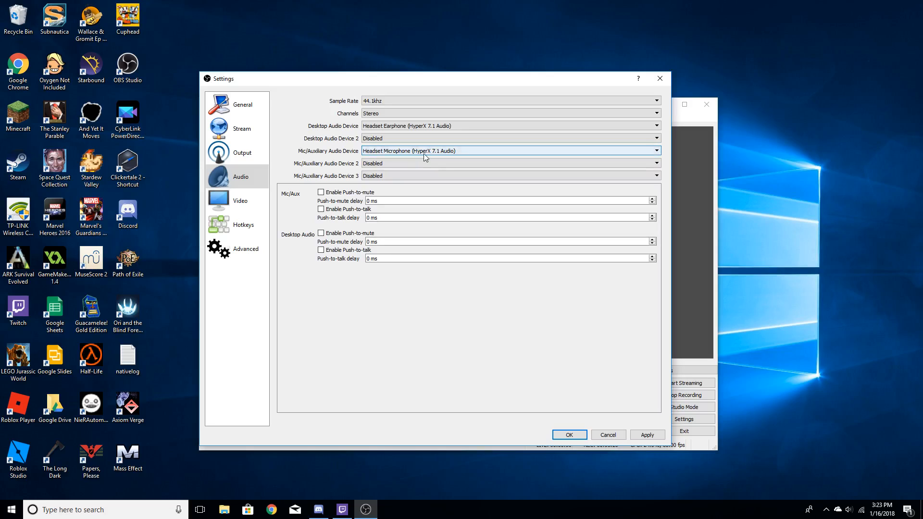
Step: Set the Mic/Auxiliary Audio Device to Disabled and move the settings window aside to view the mixer
left_click(429, 153)
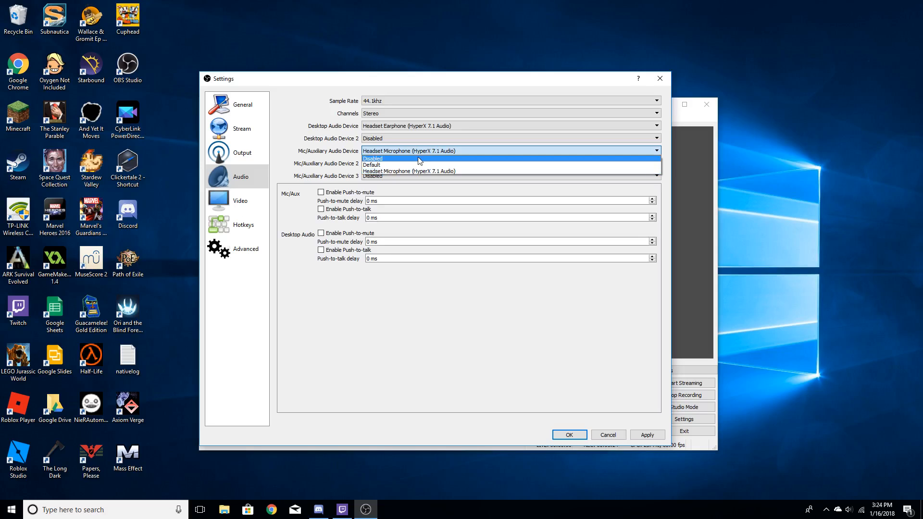
left_click(419, 159)
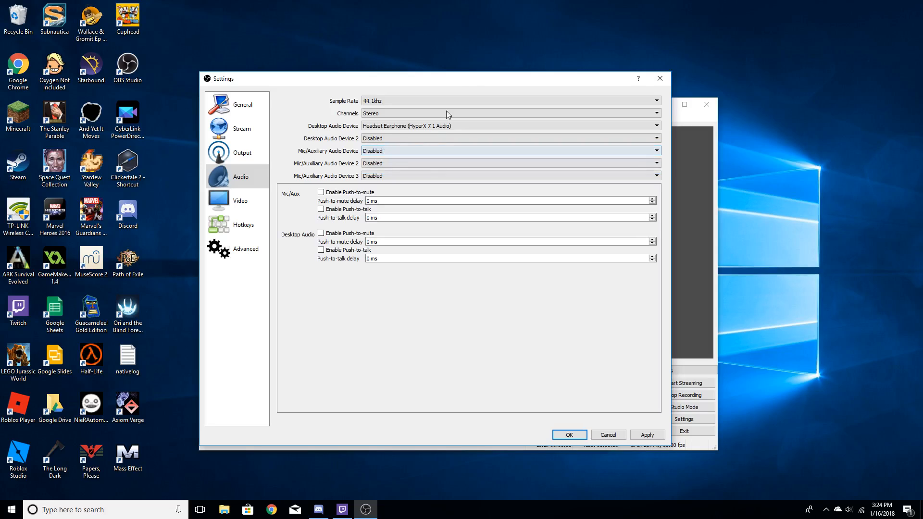
left_click_drag(472, 81, 530, 463)
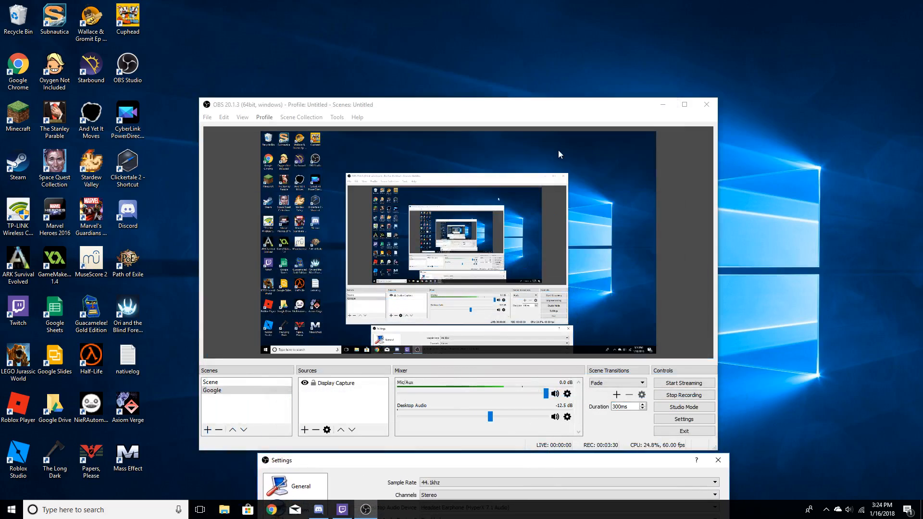
Step: Apply the Disabled setting for the Mic/Auxiliary Audio Device and check the mixer behind the settings window
left_click_drag(562, 472, 523, 126)
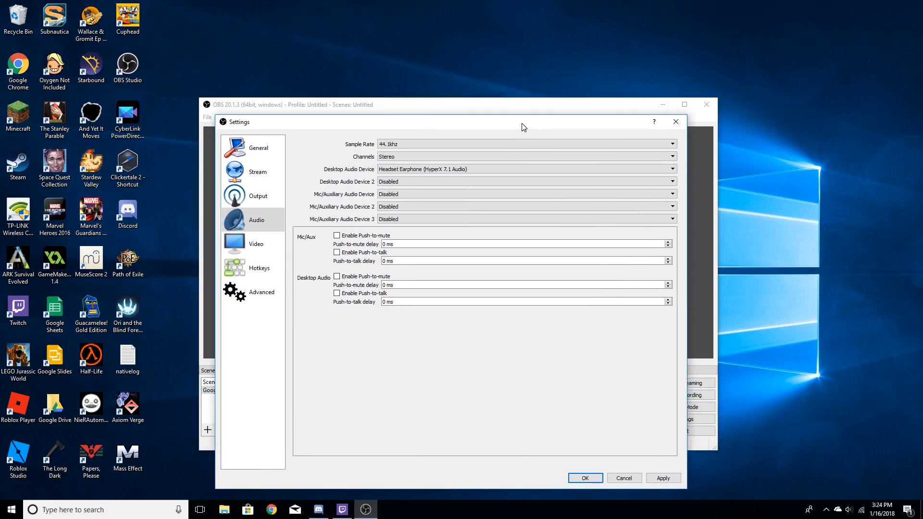
left_click(667, 483)
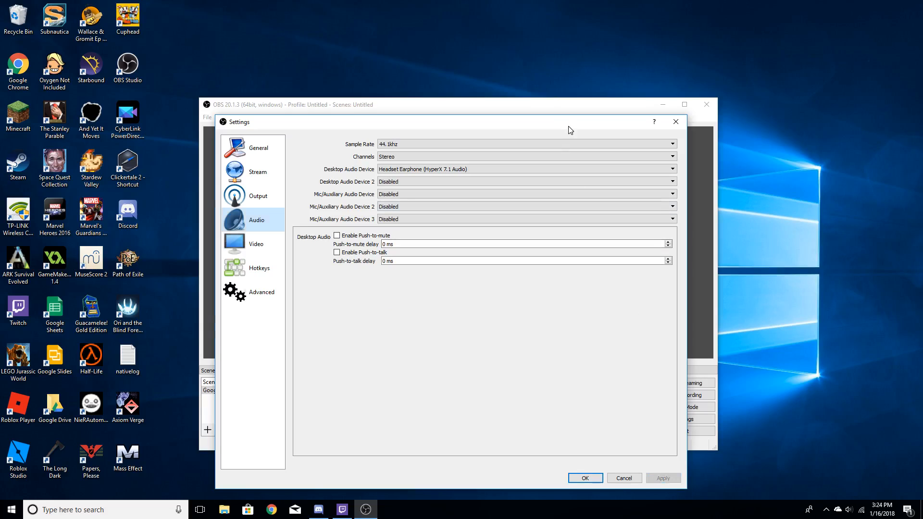
left_click_drag(570, 127, 643, 503)
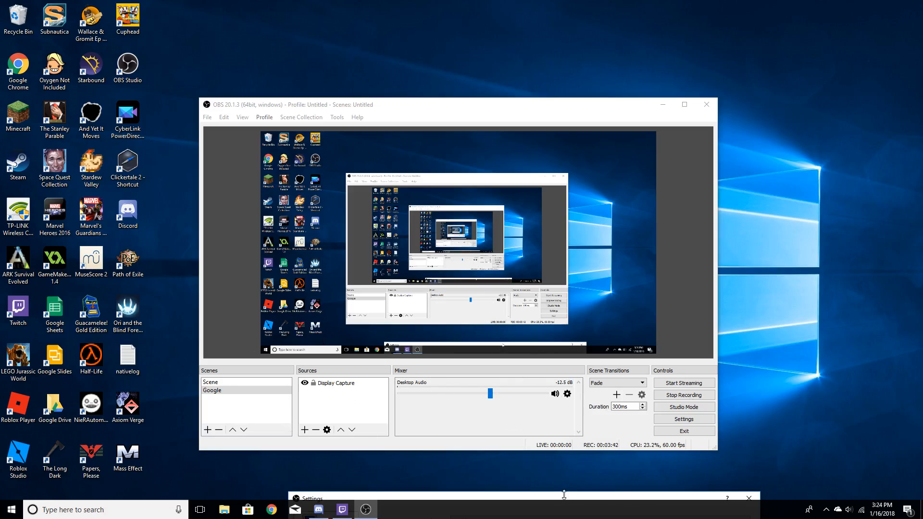
left_click_drag(572, 500, 526, 74)
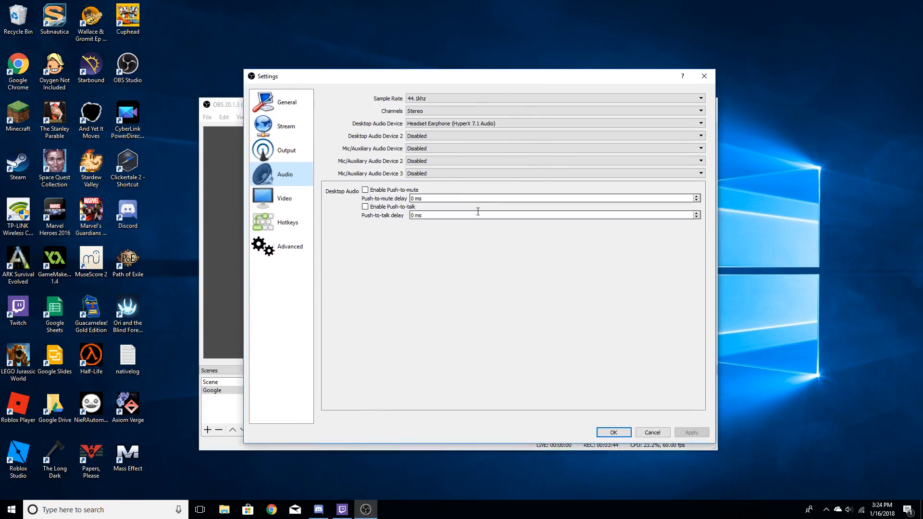
Step: Set the Mic/Auxiliary Audio Device to Headset Microphone (HyperX 7.1 Audio), apply it, and uncover the mixer to check its channels
left_click(433, 148)
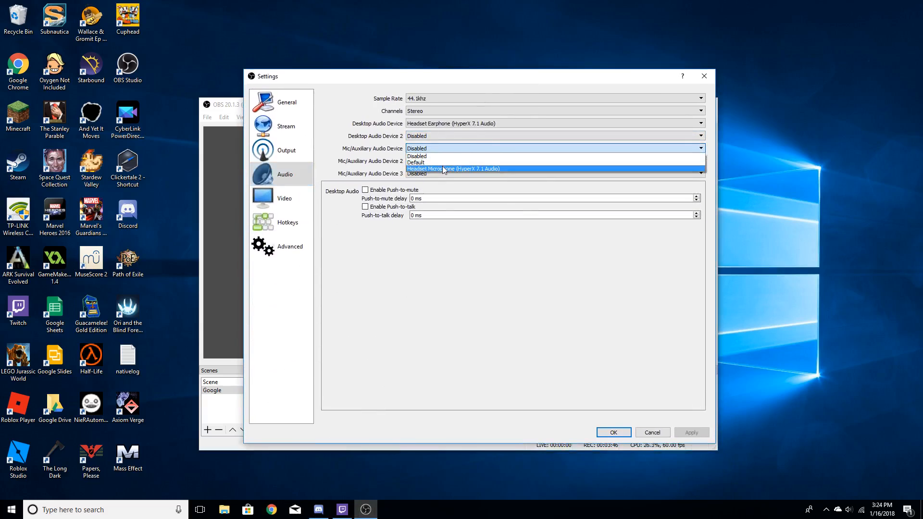
left_click(440, 168)
left_click(678, 434)
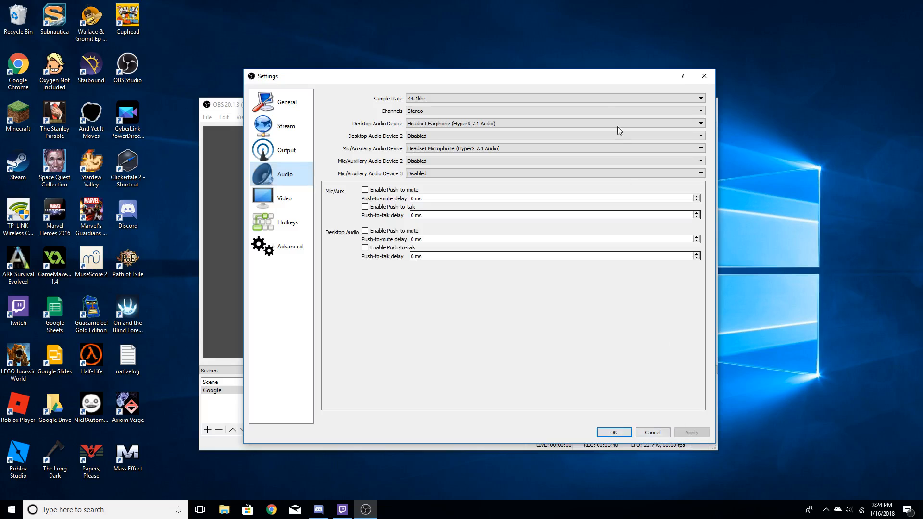
left_click_drag(516, 76, 518, 503)
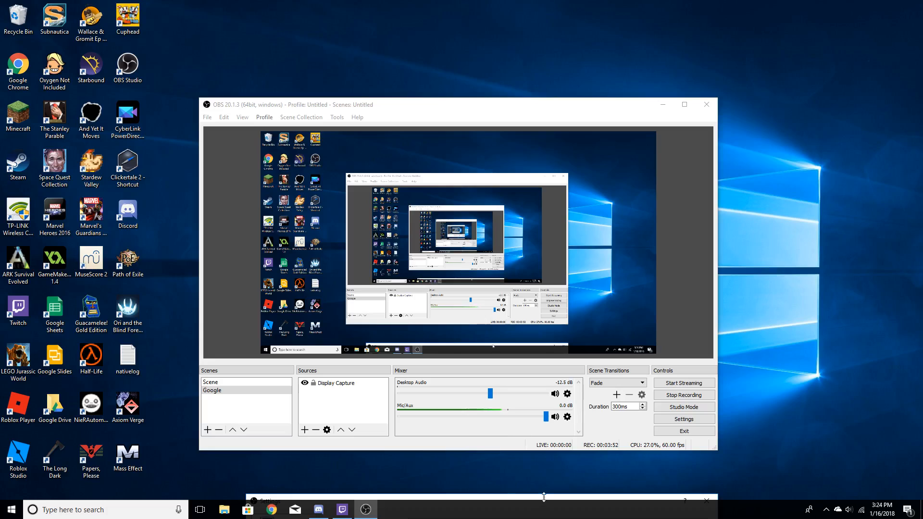
Step: Bring the settings window back into view, review the Hotkeys assignments for streaming and recording, and close the settings
left_click_drag(550, 491, 527, 89)
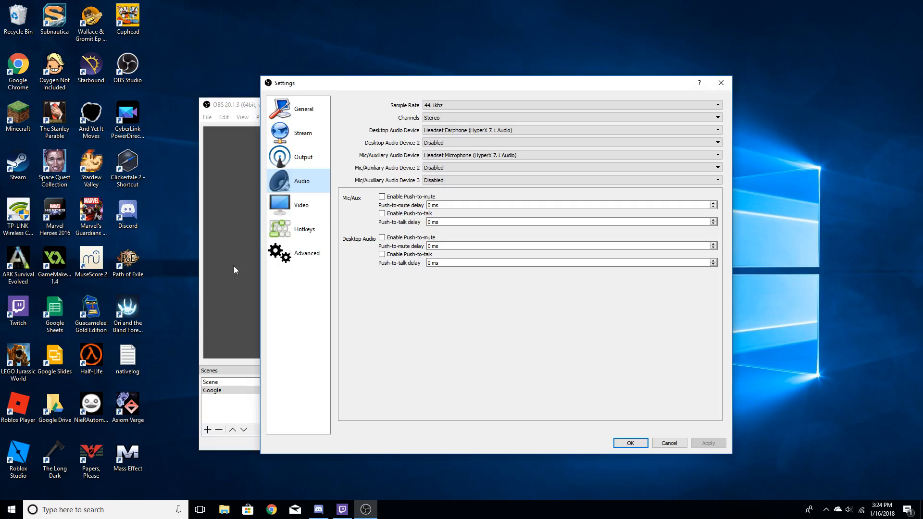
left_click(313, 231)
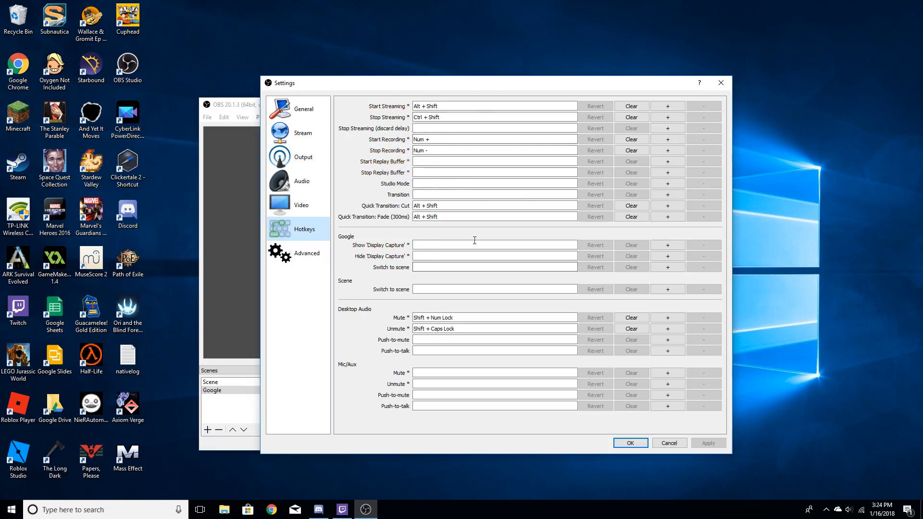
left_click(630, 445)
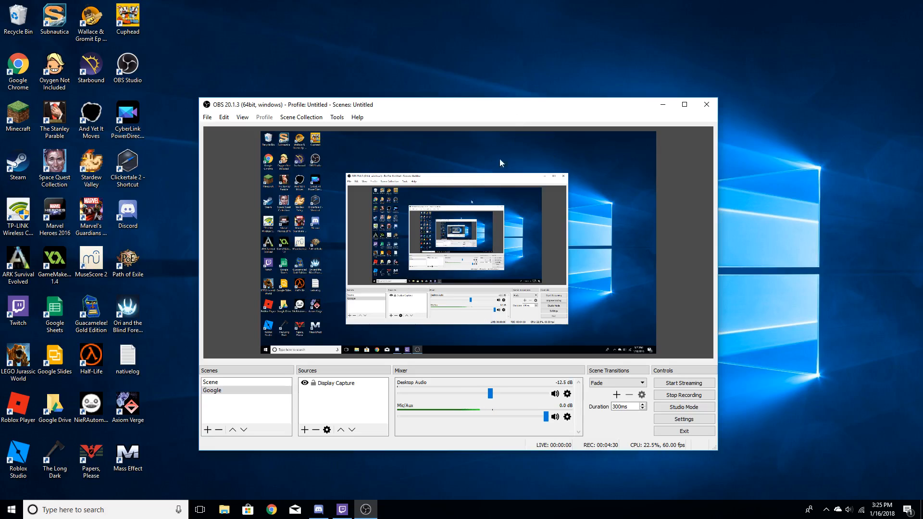
Step: Try the OBS window maximized and minimized, and return it to a floating window around the middle of the desktop
left_click_drag(562, 104, 755, 1)
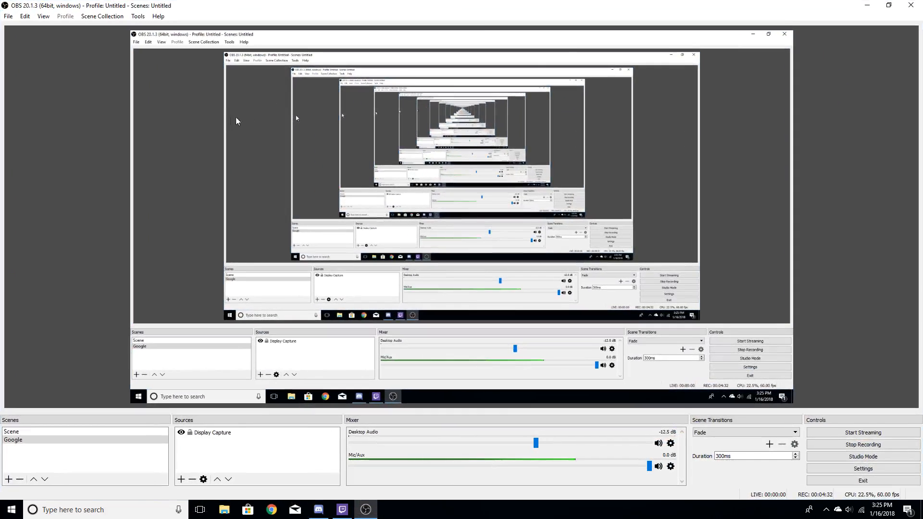
left_click(867, 5)
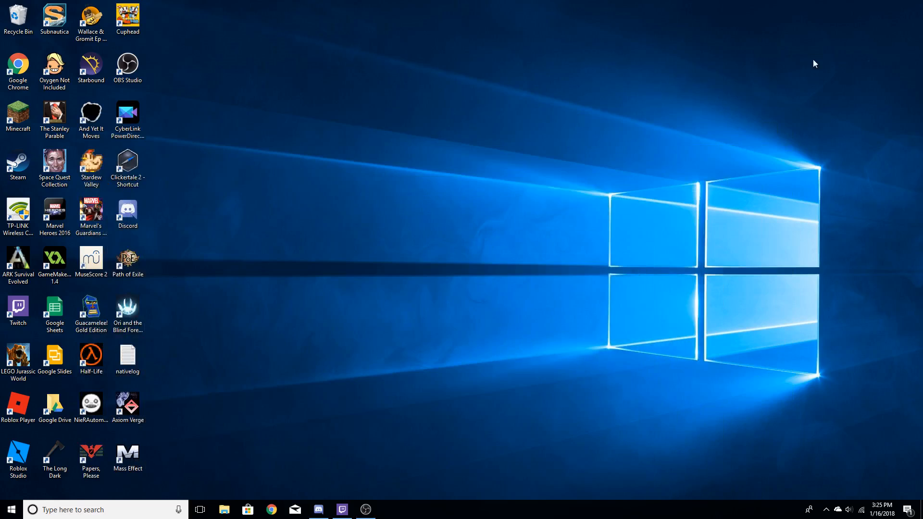
left_click(366, 509)
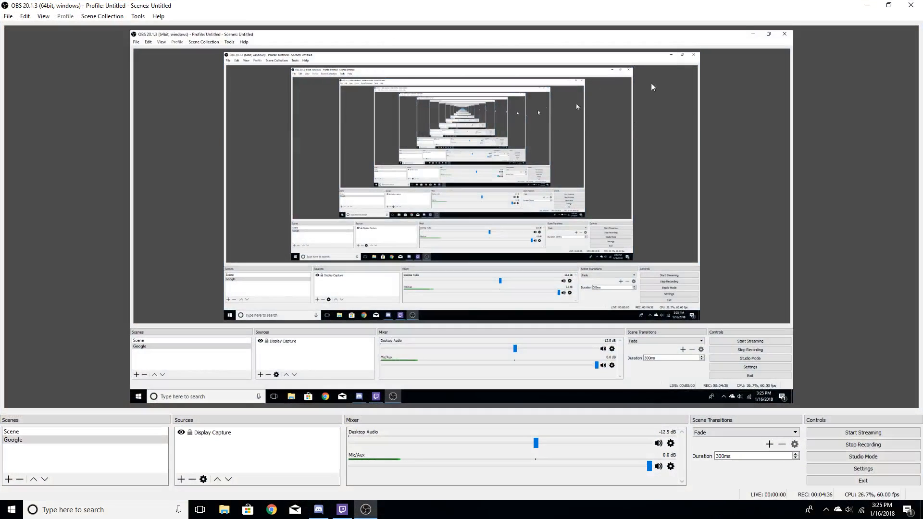
left_click(889, 5)
left_click_drag(453, 109, 660, 20)
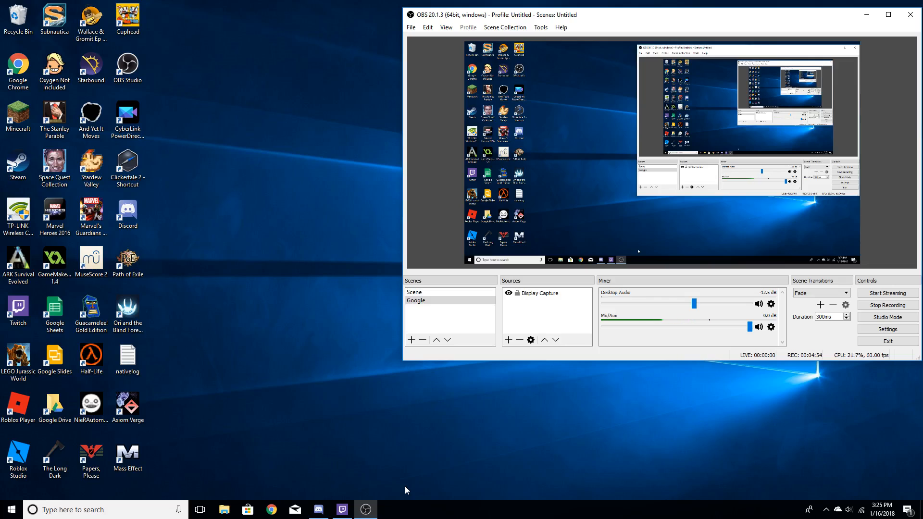
left_click_drag(800, 17, 615, 49)
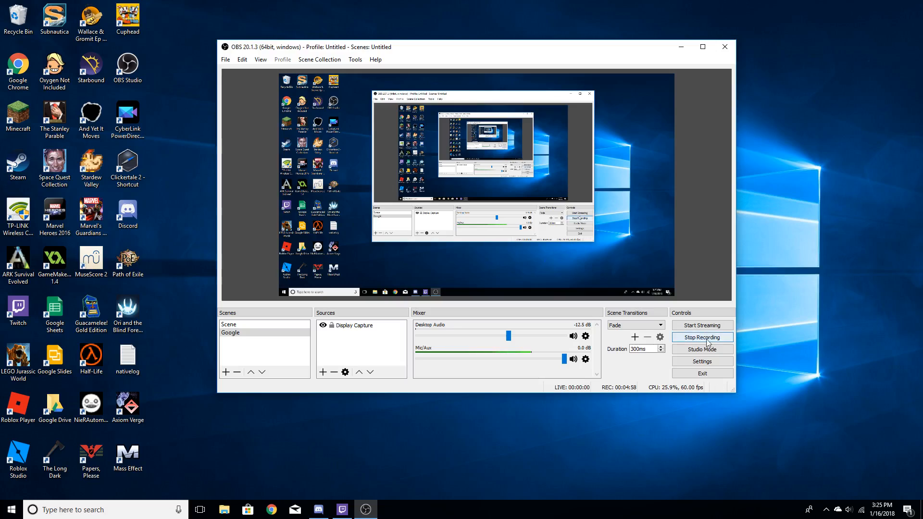
Step: Reopen the settings, look through the Stream, Video, Advanced and Hotkeys pages, and close them without edits
left_click(702, 361)
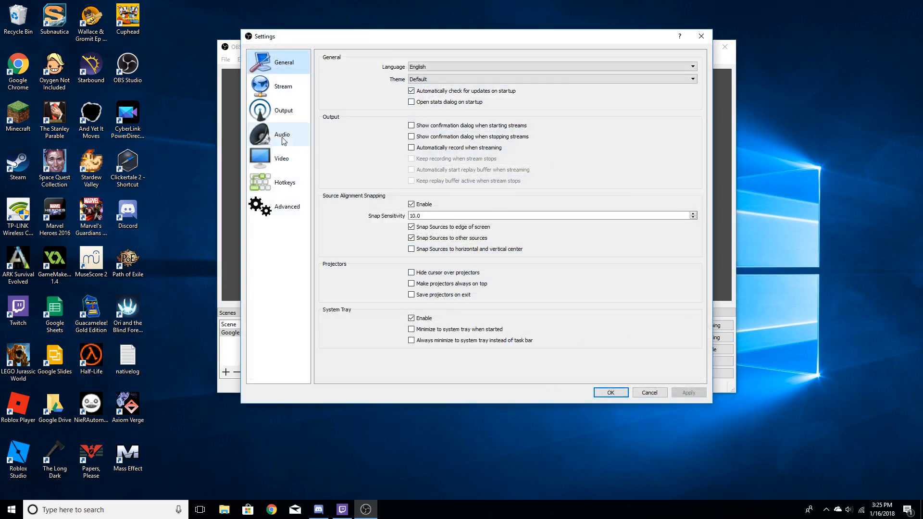
left_click(283, 87)
left_click(281, 159)
left_click(287, 208)
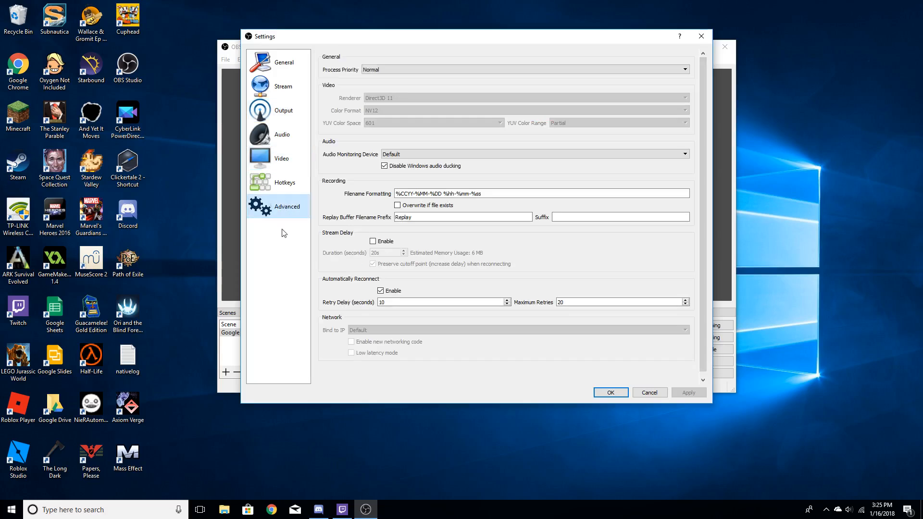
left_click(287, 191)
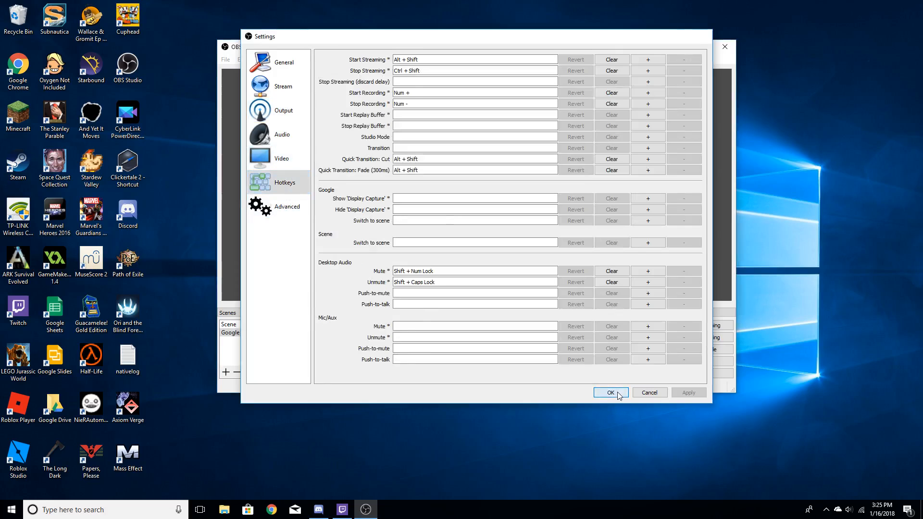
left_click(610, 393)
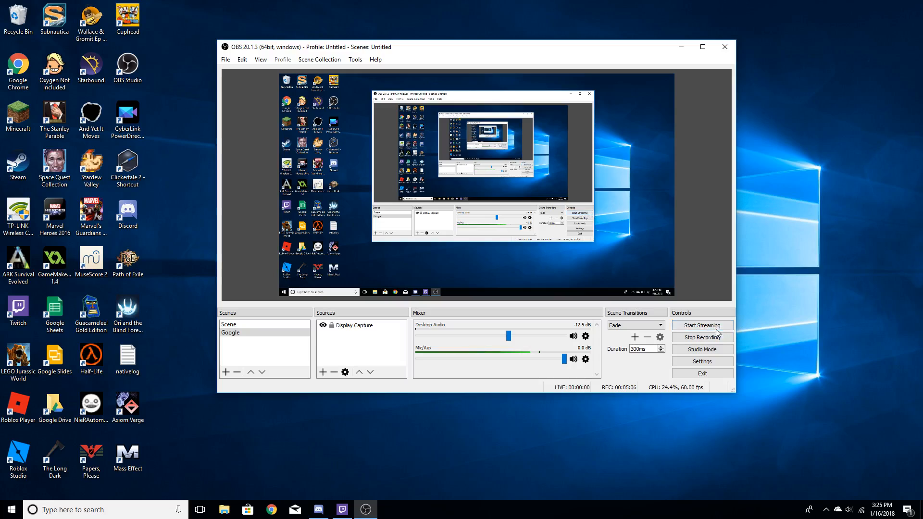